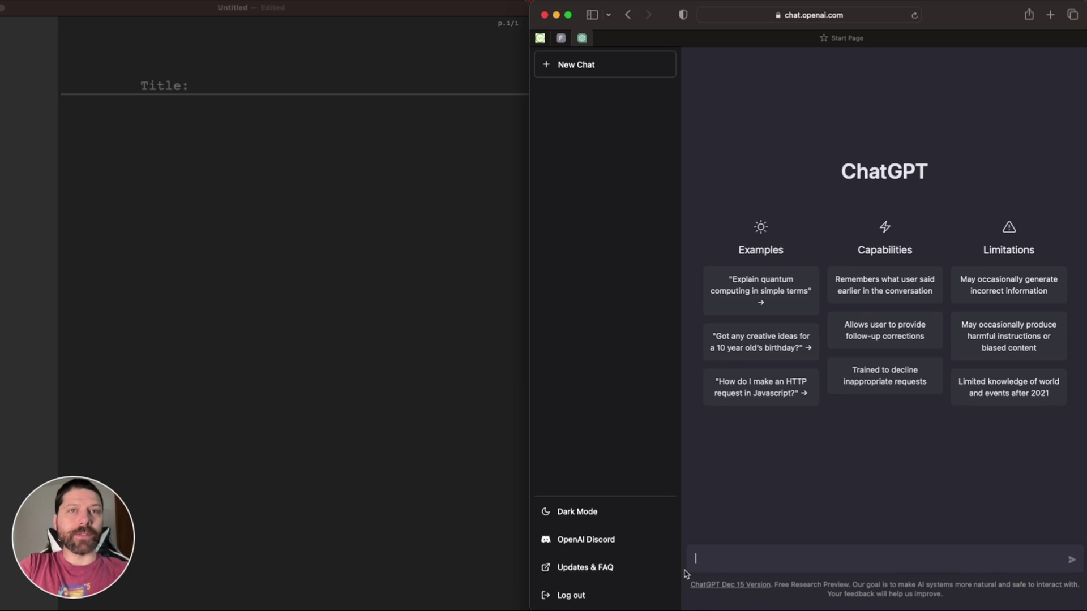
Ask ChatGPT for a west-coast horror film with a cast of 4 and a shark monster.
left_click(695, 560)
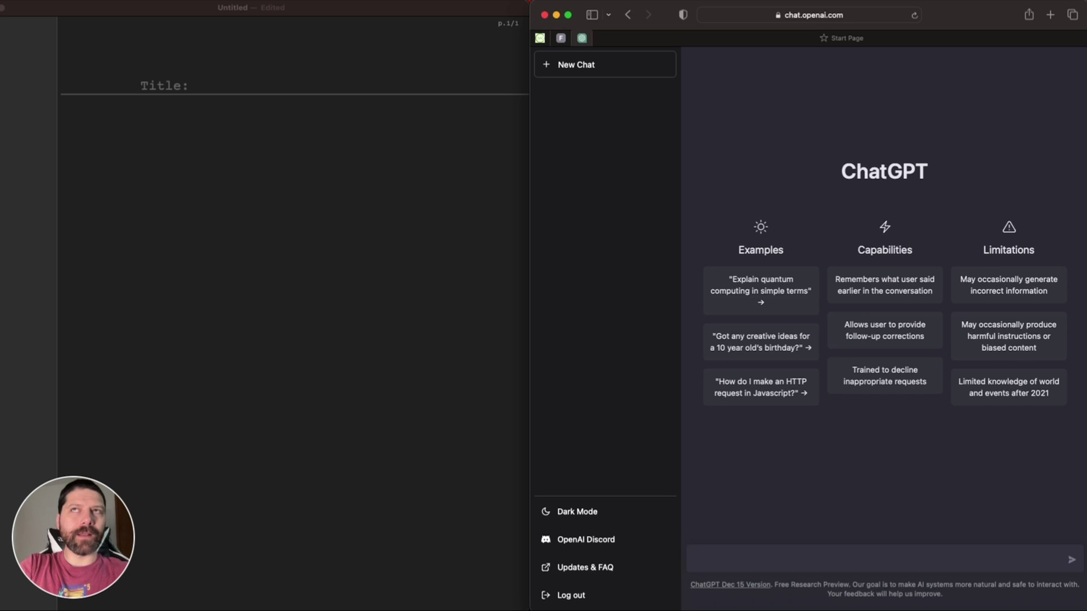
type("Write a horror film that takes place on the west cast with a cast of 4 and the monster is a shark")
key("Return")
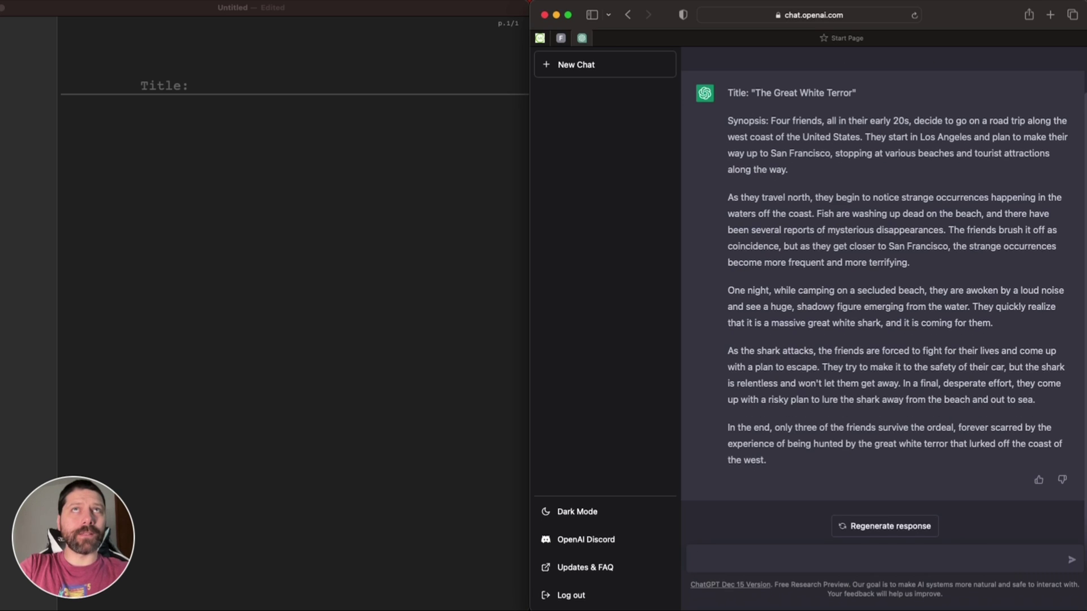
Request character profiles, then an outline using the Save the Cat story structure.
type("write character profiles")
key("Return")
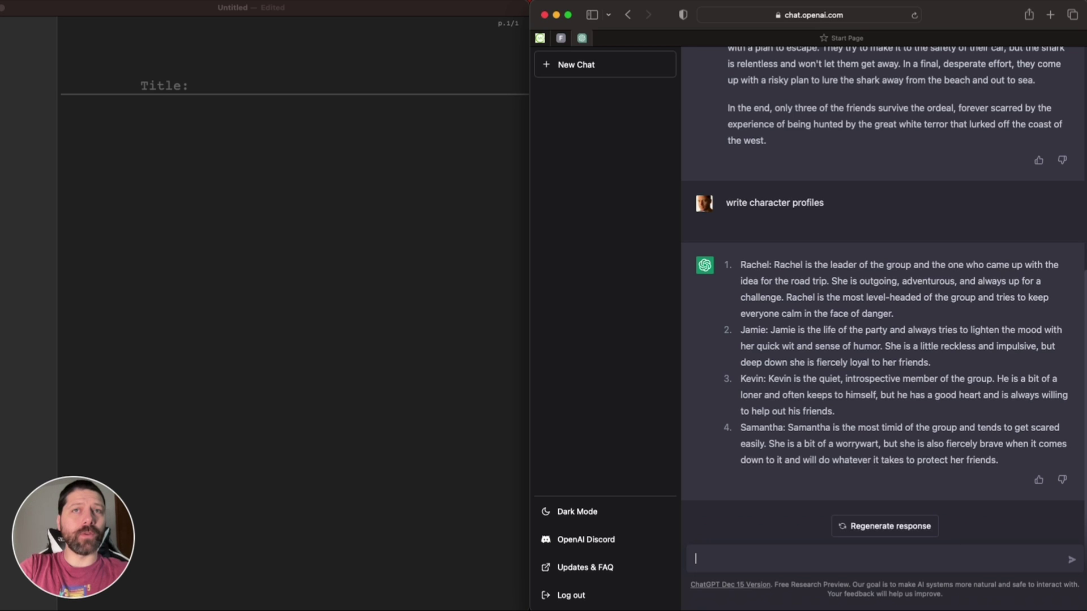
type("write the outline using save the cat story structure")
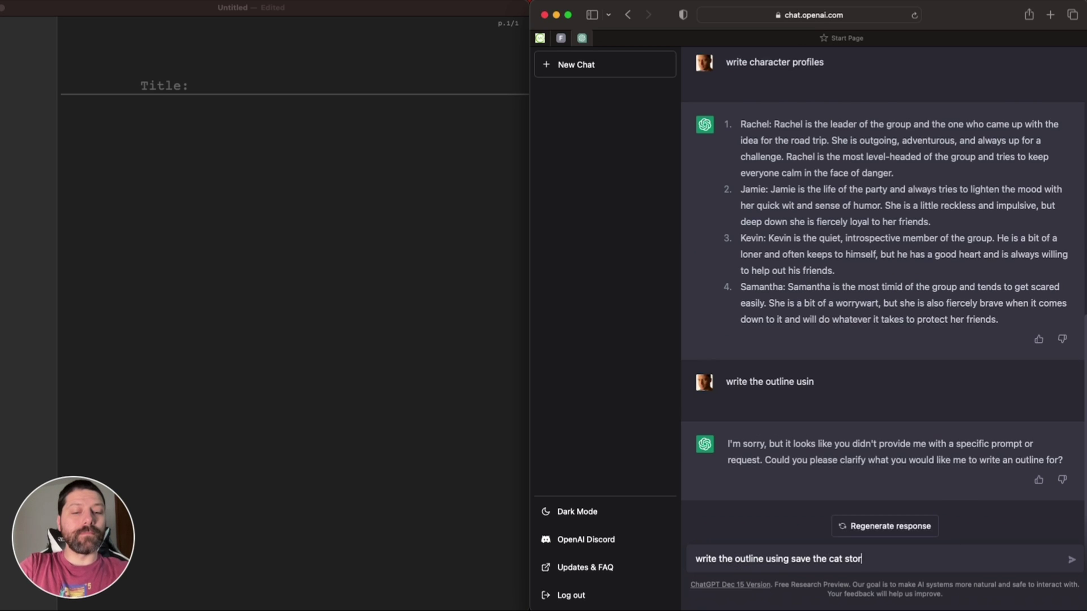
key("Return")
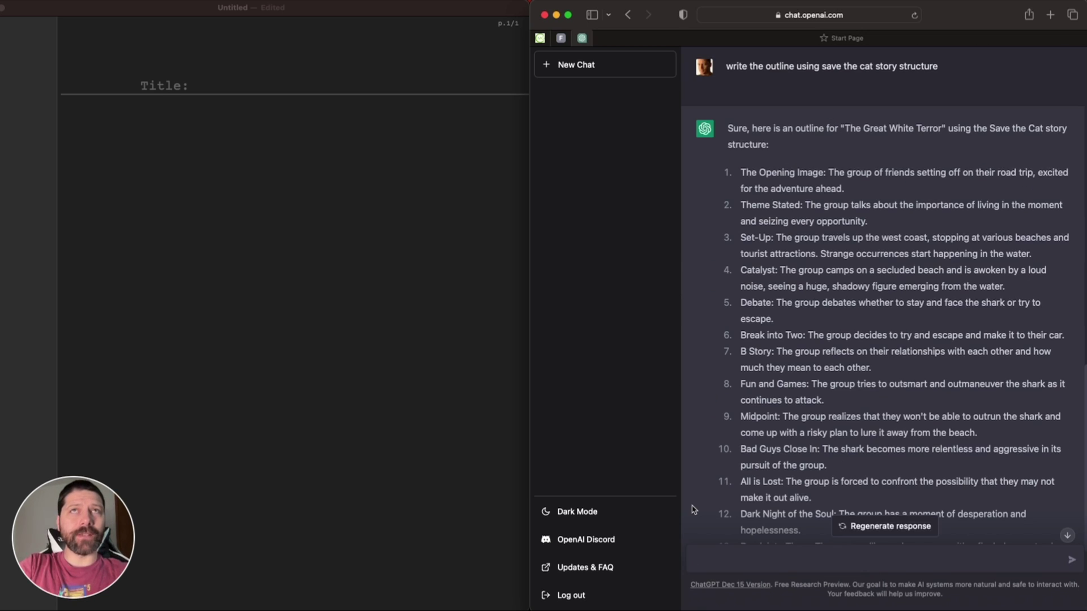
Scroll down through ChatGPT's finished 15-beat Save the Cat outline.
scroll(693, 509, "down", 5)
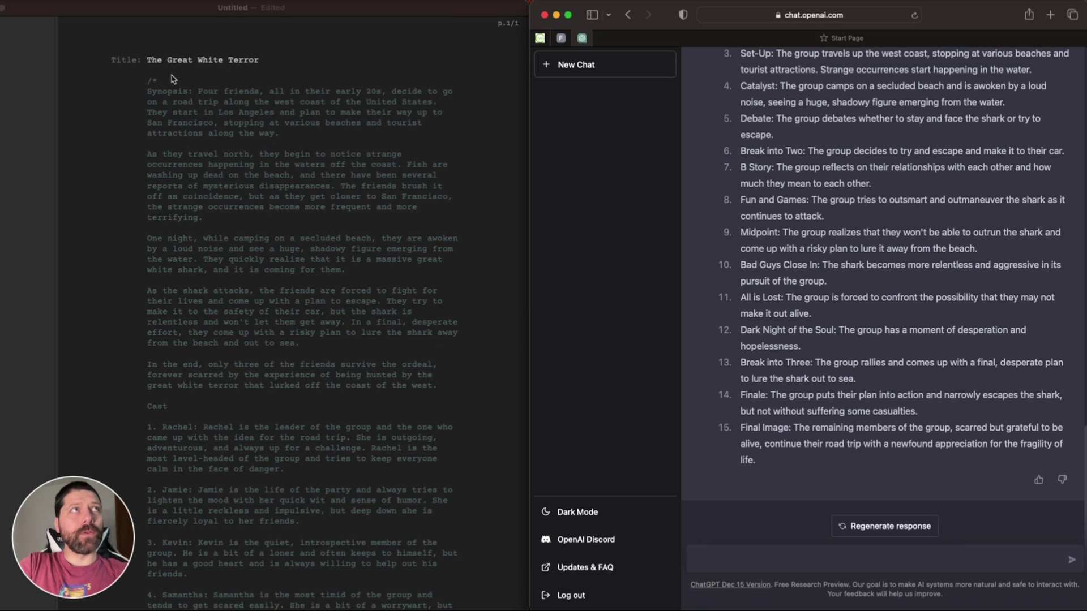
Save the script under its title, 'The Great White Terror'.
left_click(154, 65)
left_click_drag(148, 60, 279, 61)
key("super+c")
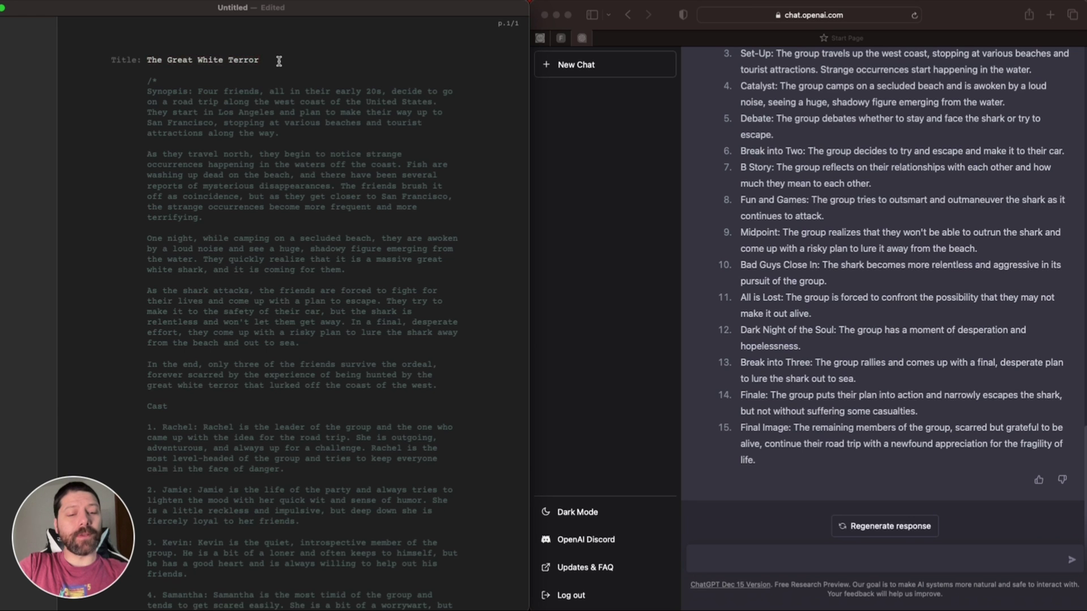
key("super+s")
key("super+v")
key("Return")
Scroll through the synopsis, cast and outline notes in the draft.
scroll(325, 136, "down", 2)
scroll(209, 447, "down", 4)
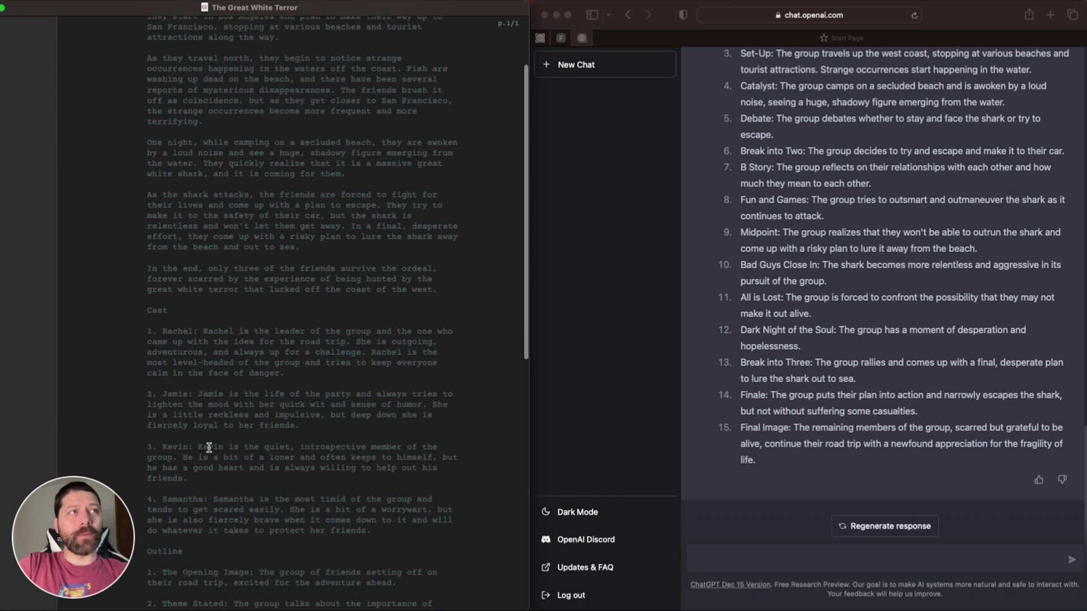
scroll(209, 447, "down", 2)
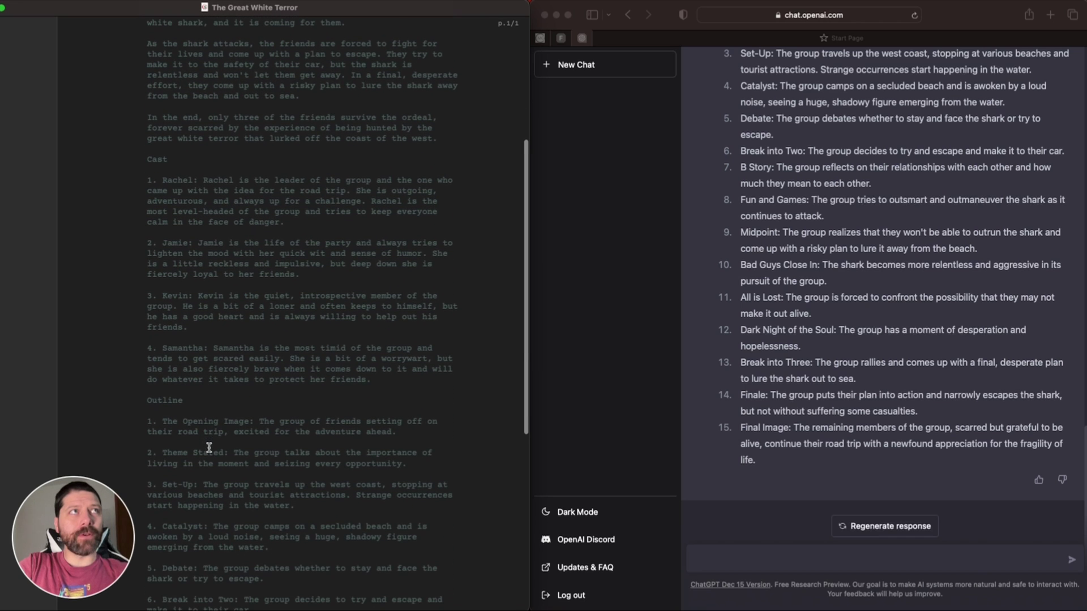
scroll(250, 259, "down", 6)
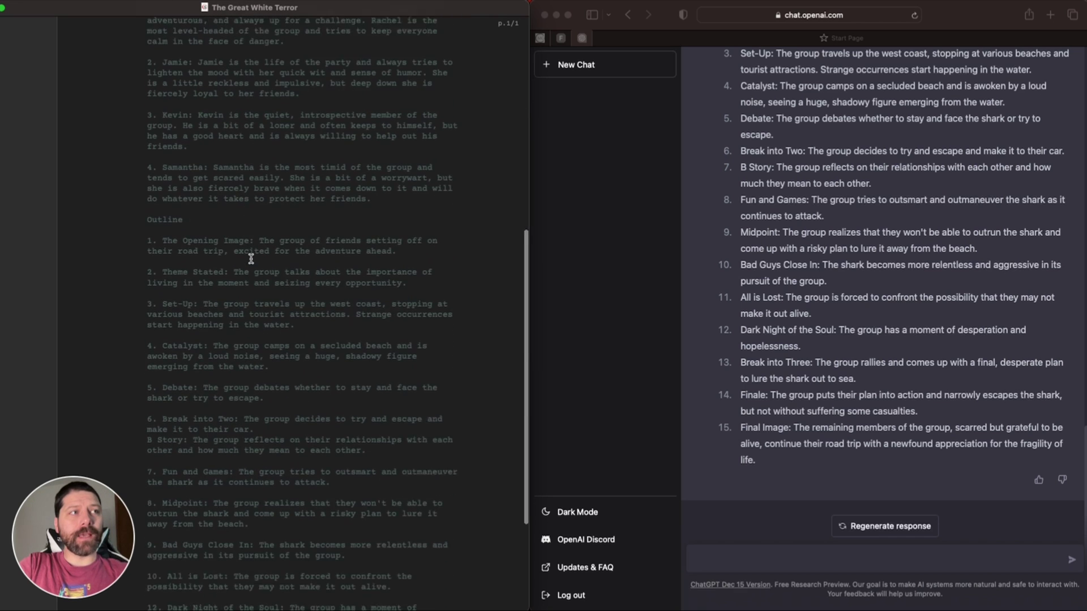
scroll(224, 328, "down", 5)
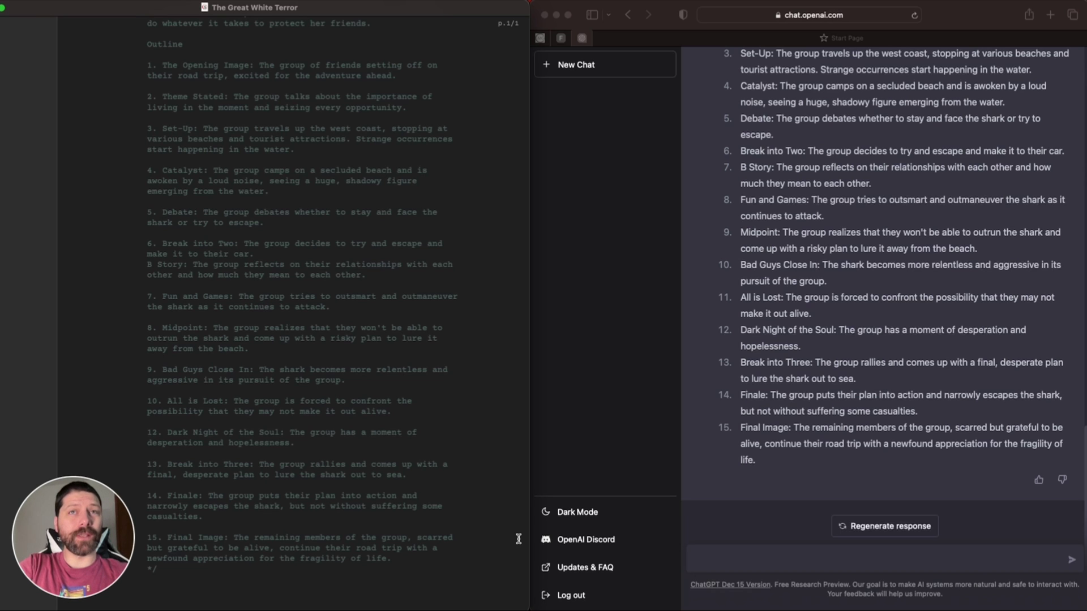
Select the beat name 'The Opening Image' in the script's outline.
left_click(752, 530)
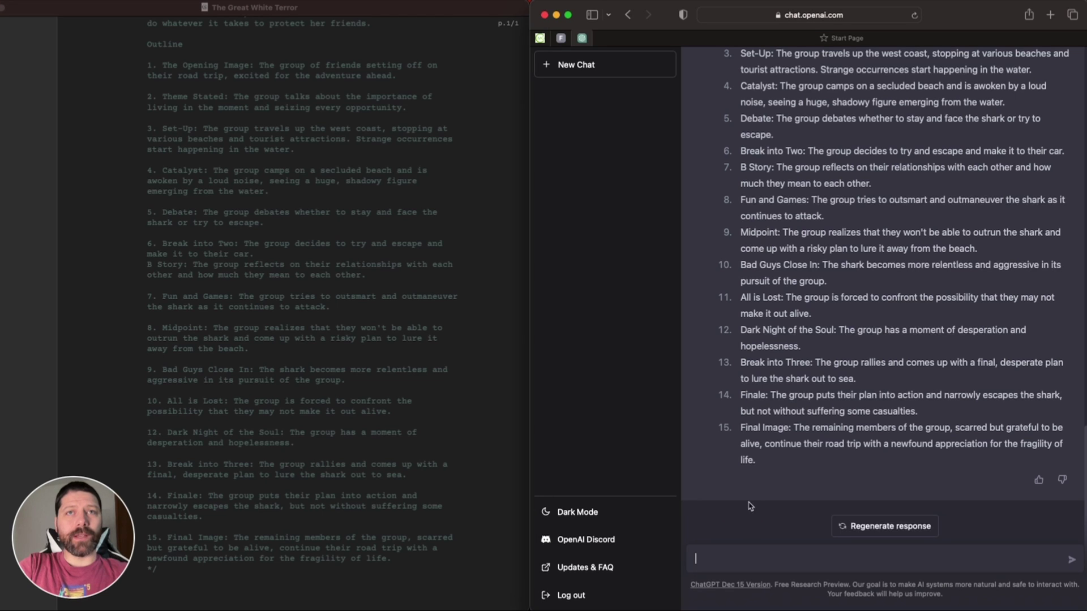
scroll(266, 297, "up", 3)
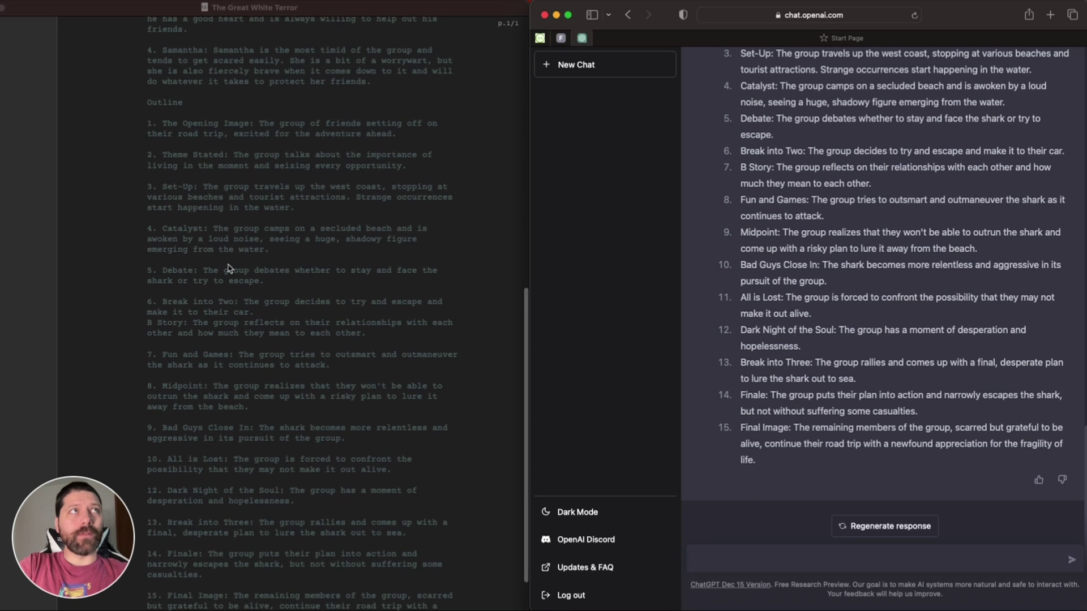
left_click(164, 124)
left_click_drag(163, 125, 249, 123)
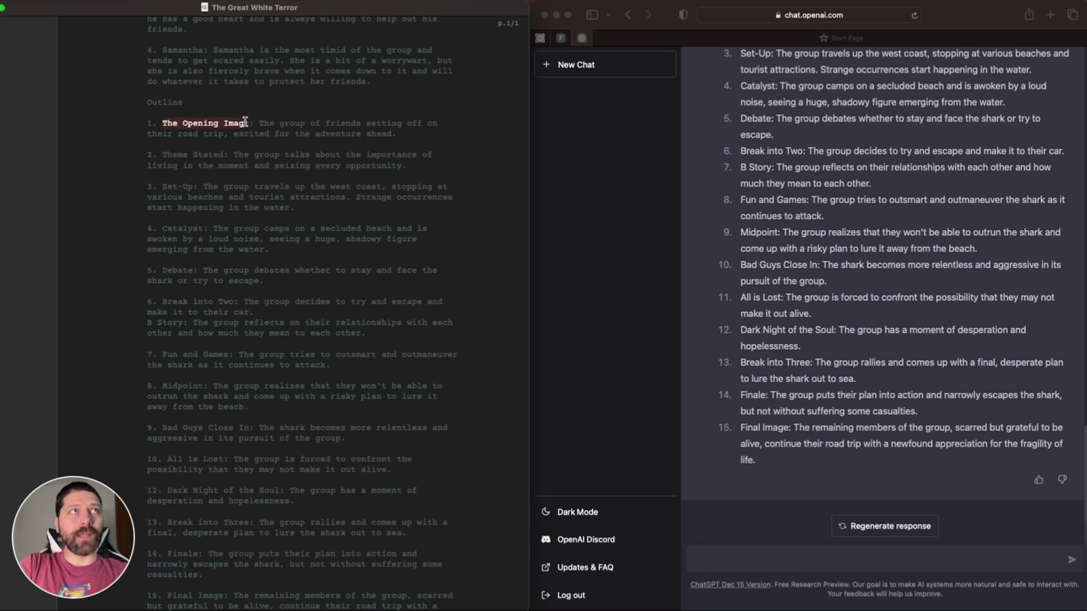
Ask ChatGPT to 'write The Opening Image in a screenplay format' and read the reply.
left_click(727, 559)
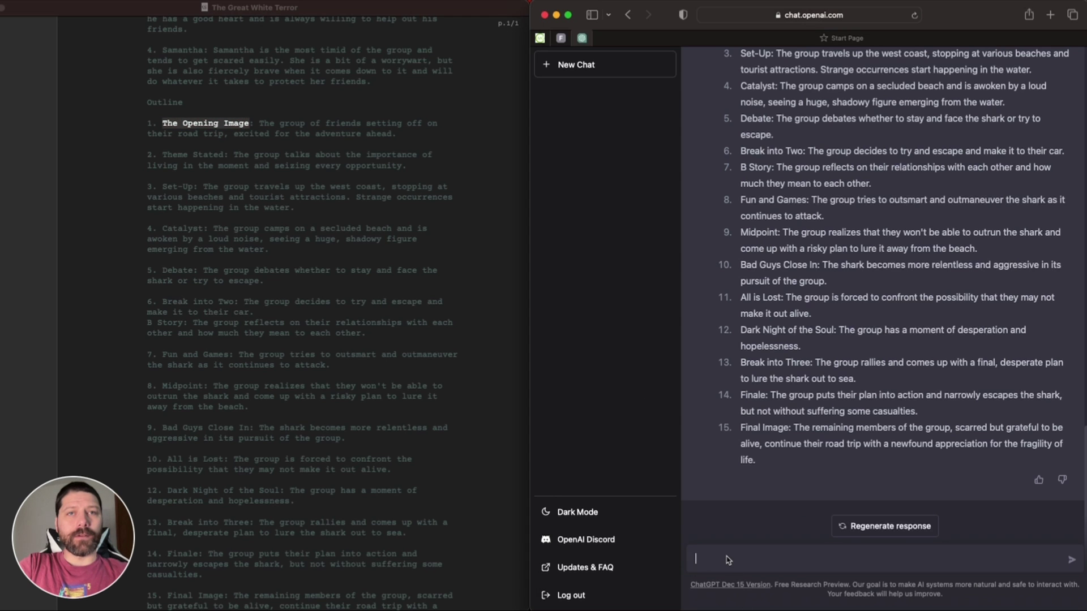
type("write")
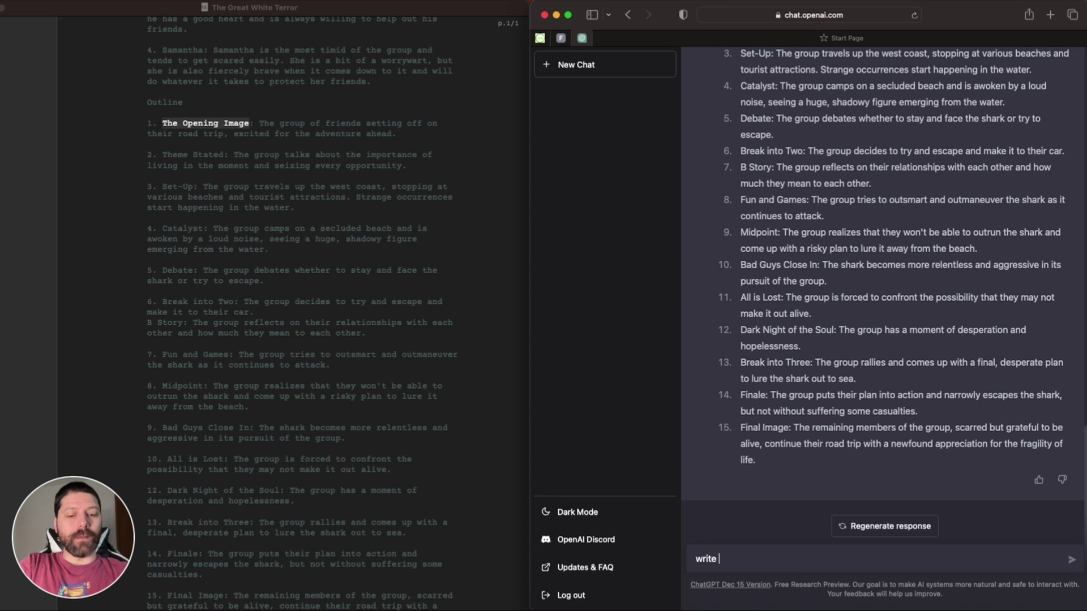
key("super+v")
type("in ")
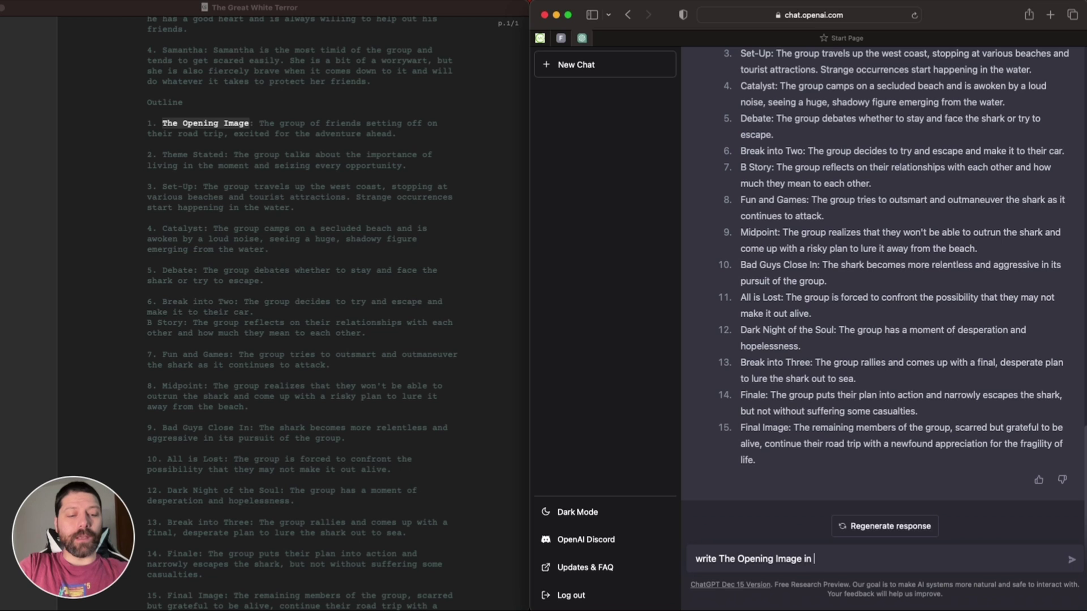
type("a screenpl")
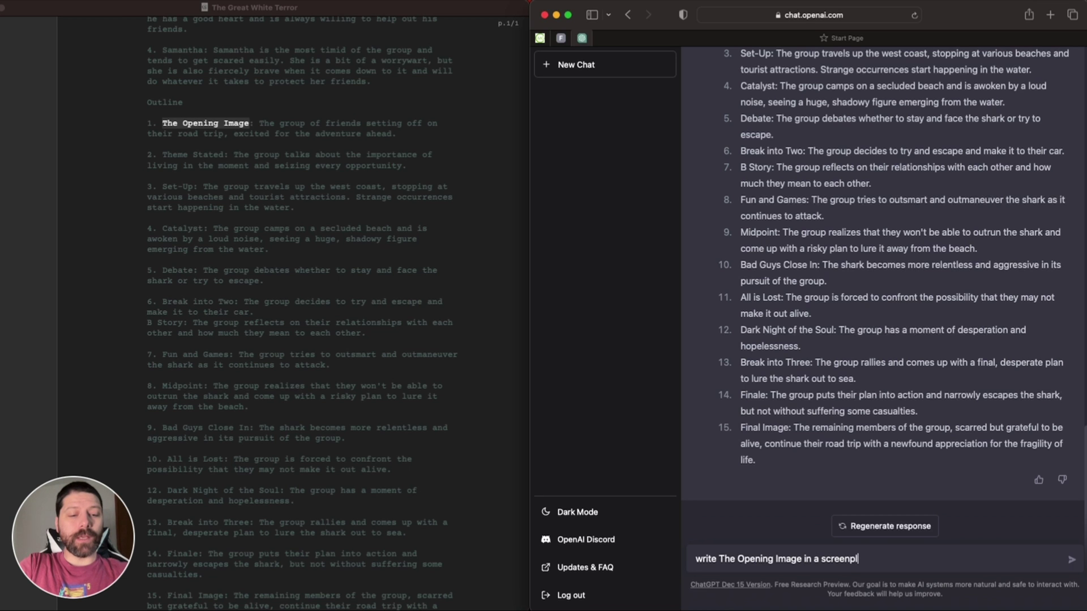
type("ay format")
key("Return")
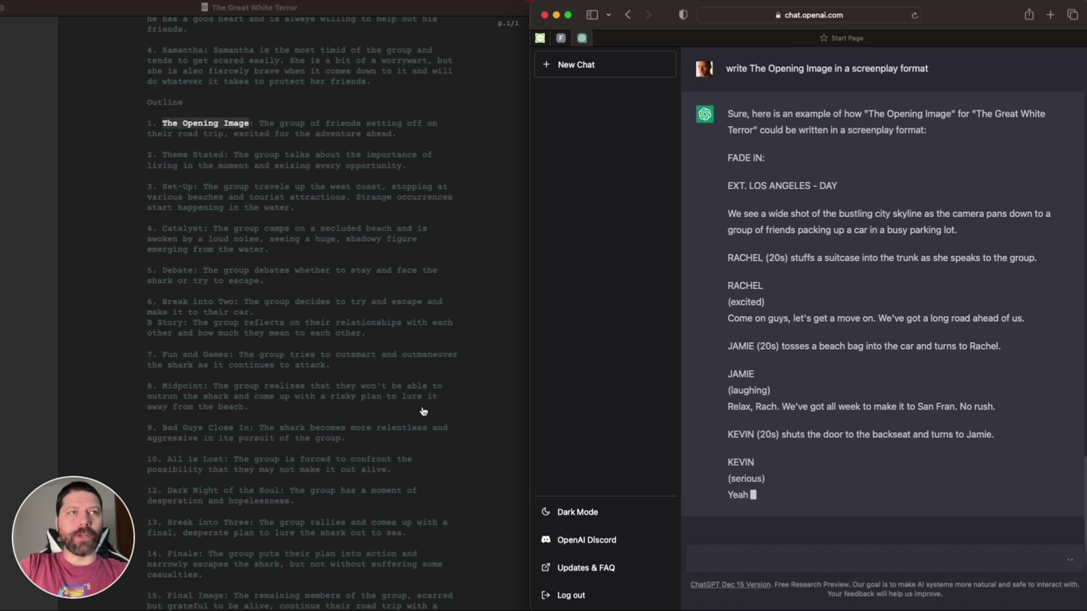
scroll(398, 430, "down", 3)
scroll(398, 430, "up", 1)
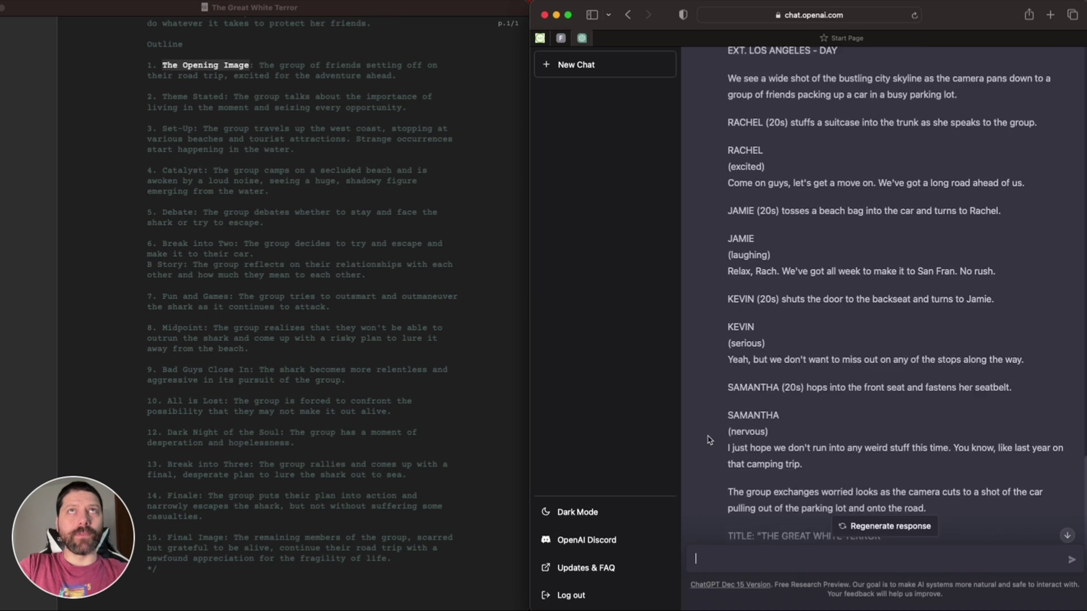
scroll(708, 440, "up", 5)
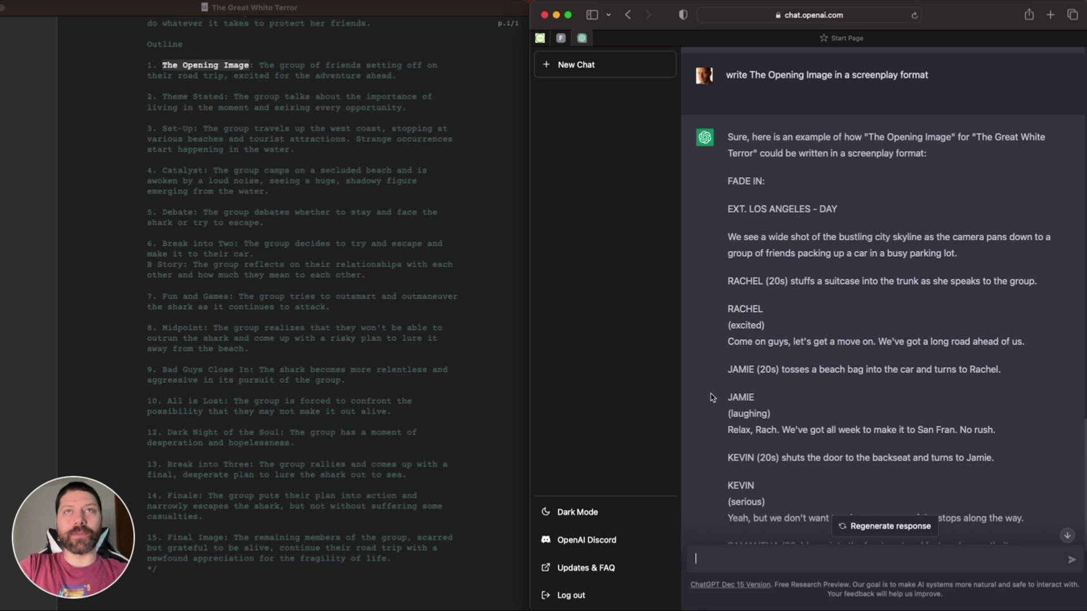
scroll(712, 397, "down", 2)
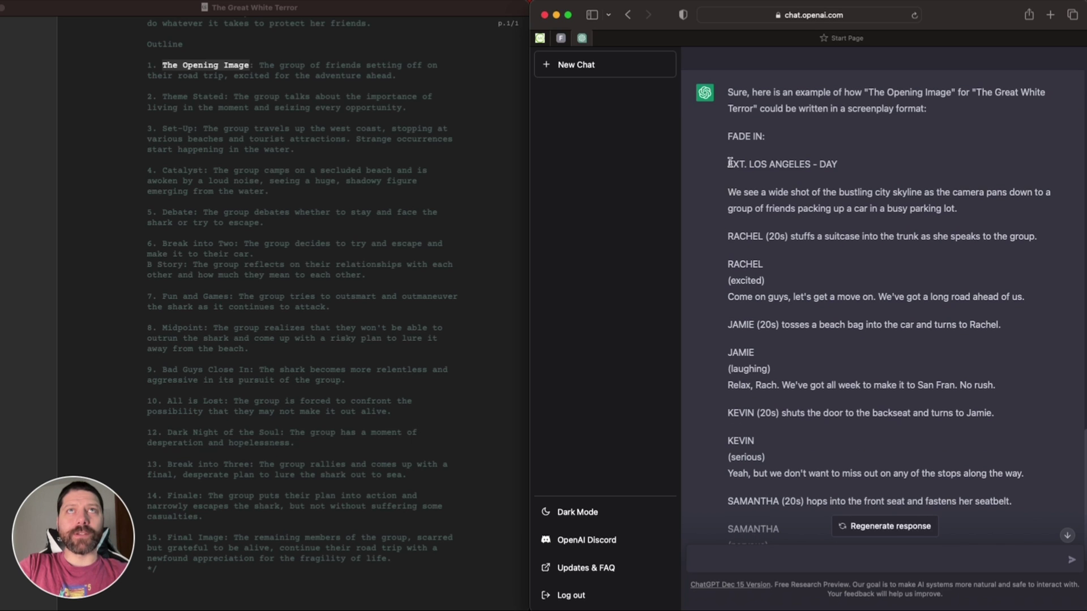
Bring the FADE IN heading and Rachel's and Jamie's lines from ChatGPT into the script.
left_click_drag(728, 164, 857, 164)
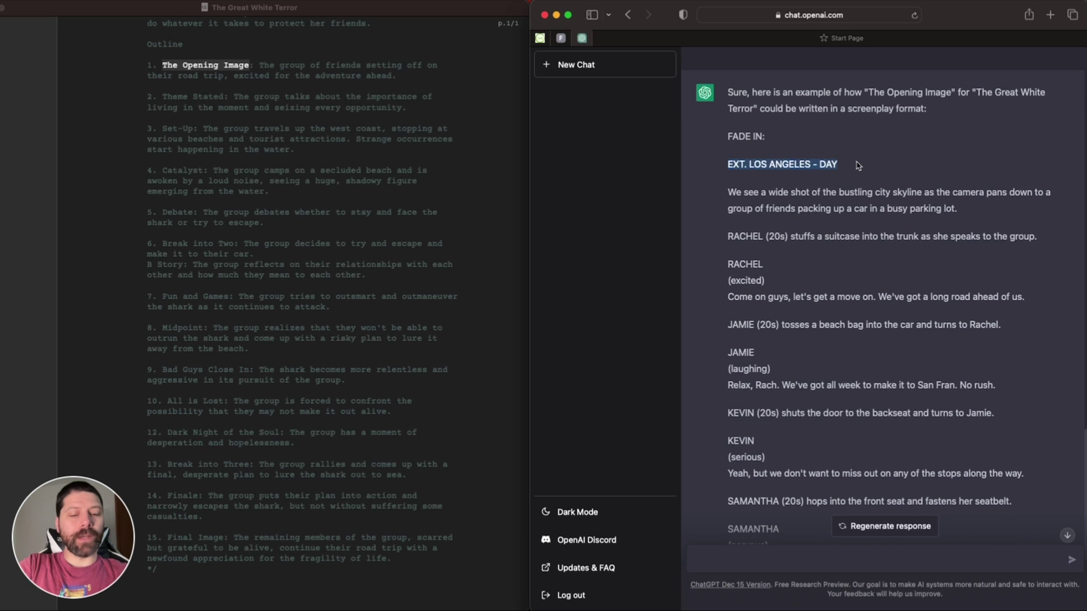
left_click(371, 585)
type("FADE IN:  EXT. LOS ANGELES - DAY  We see a wide shot of the bustling city skyline as the camera pans down to a group of friends packing up a car in a busy parking lot.  RACHEL (20s) stuffs a suitcase into the trunk as she speaks to the group.")
type("RACHEL (Excited)")
left_click_drag(727, 280, 1024, 297)
key("super+c")
key("super+v")
left_click_drag(728, 324, 1001, 324)
key("super+c")
key("super+v")
type("JAMIE")
left_click_drag(728, 369, 1006, 394)
key("super+c")
key("super+v")
Add Kevin's and Samantha's lines and the closing worried-looks paragraph to the script.
left_click_drag(728, 413, 994, 412)
key("super+c")
key("super+v")
type("KEVIN")
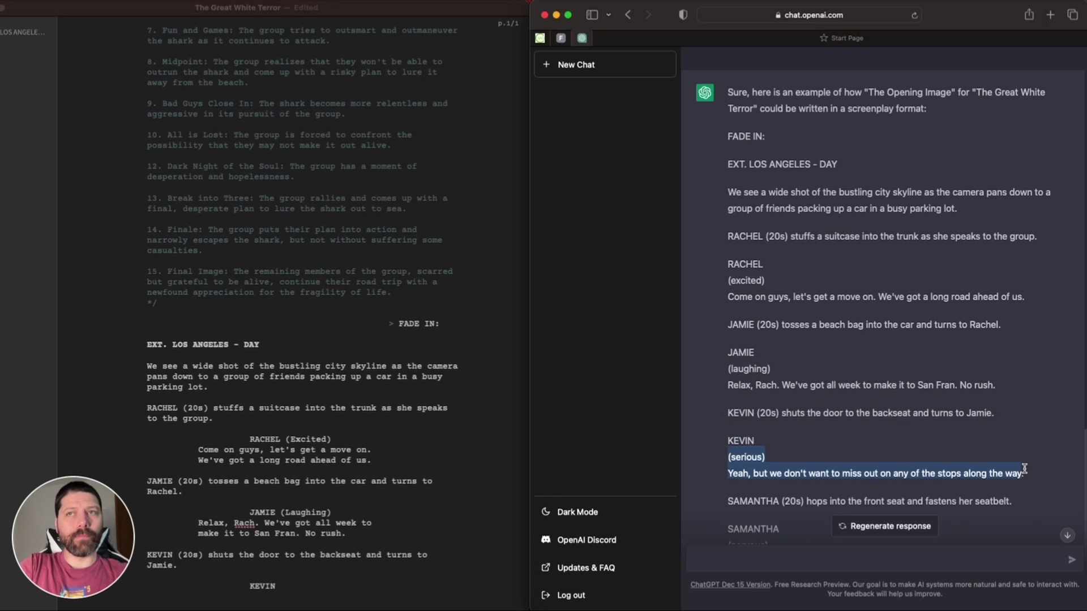
left_click_drag(728, 457, 1023, 473)
key("super+c")
key("super+v")
scroll(883, 339, "down", 5)
key("super+c")
key("super+v")
type("SAMANTHA (Nervous)")
left_click_drag(728, 343, 802, 360)
key("super+c")
key("super+v")
left_click_drag(926, 404, 730, 388)
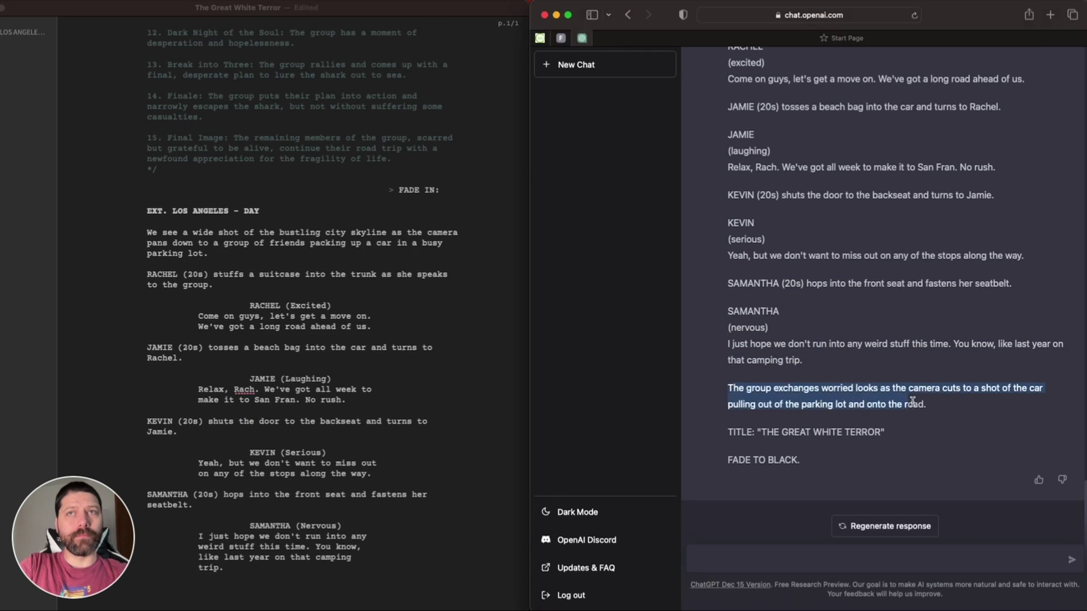
key("super+c")
key("super+v")
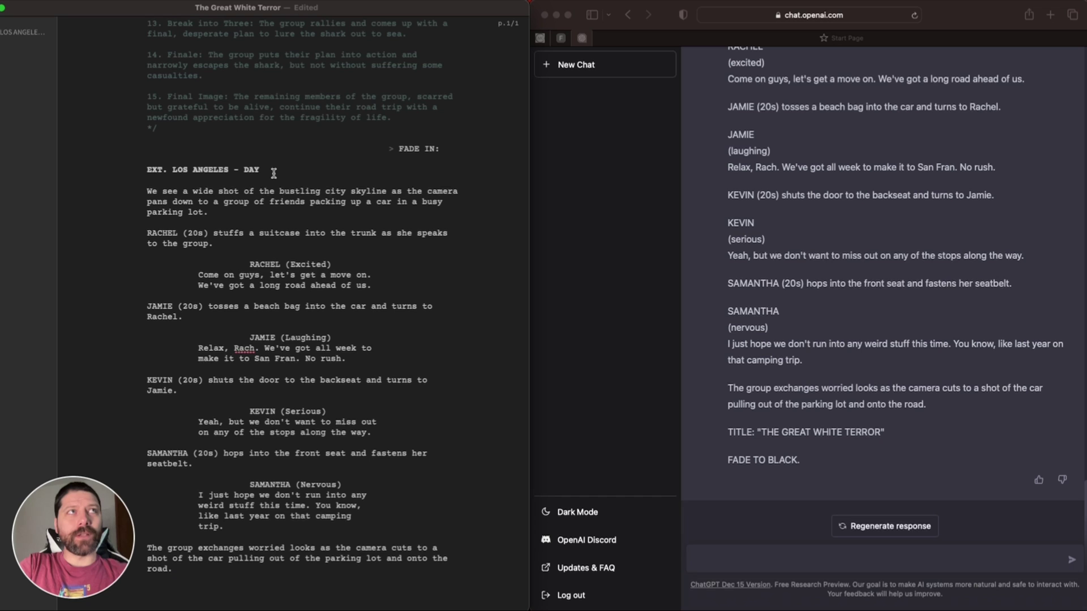
left_click(727, 561)
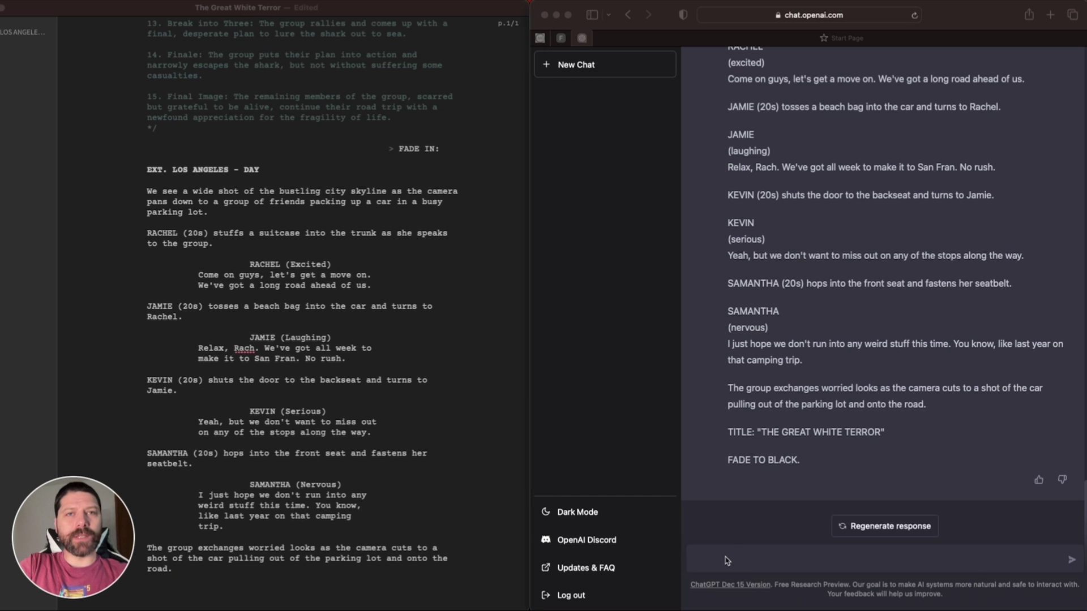
Ask ChatGPT to 'rewrite this in Seattle'.
type("re")
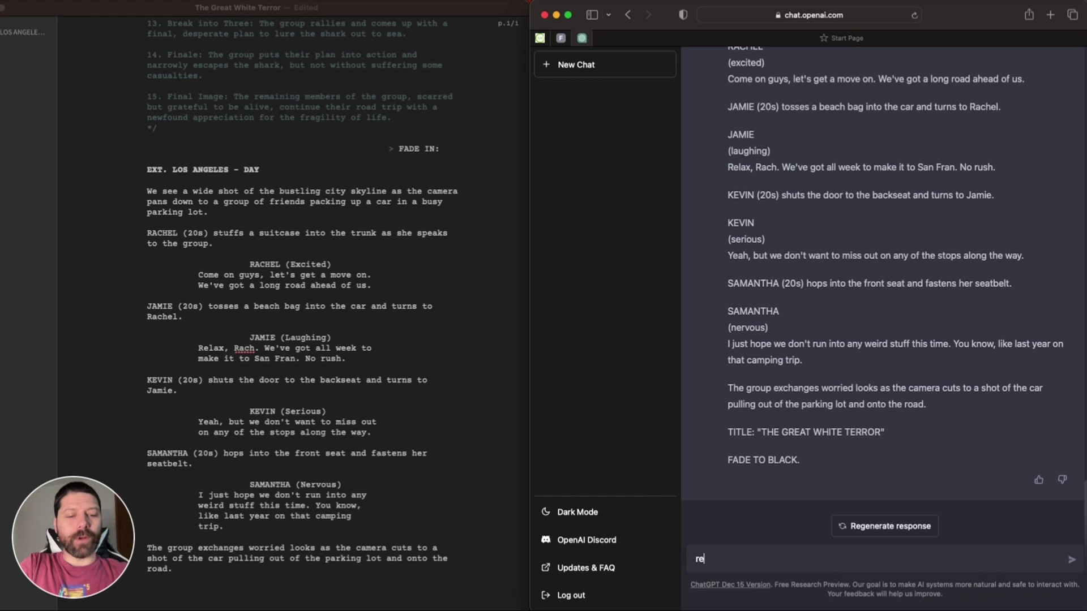
type("write this in s")
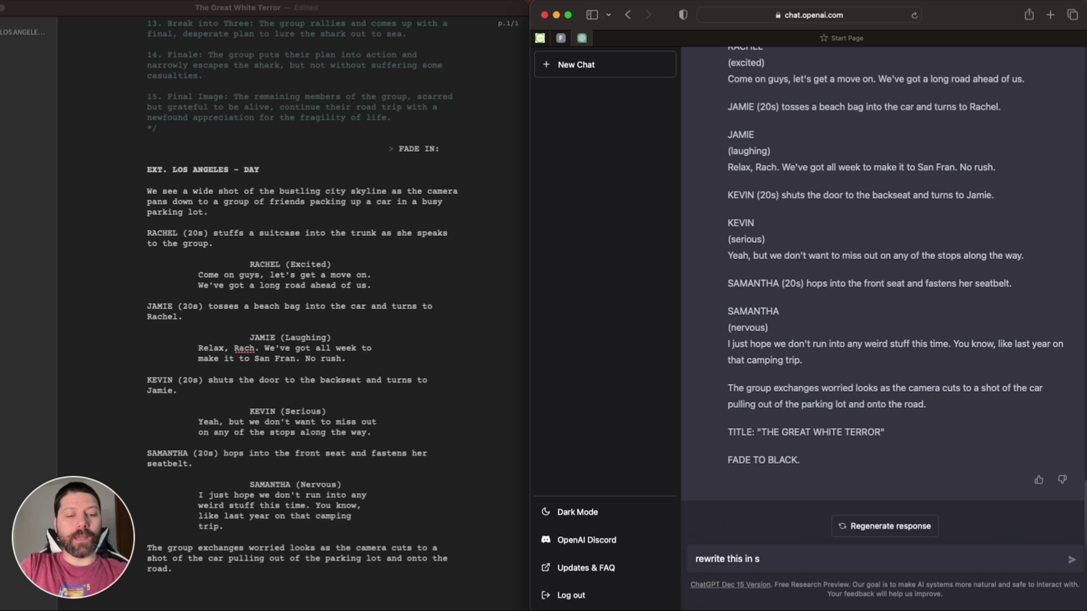
key("BackSpace")
type("Seattle")
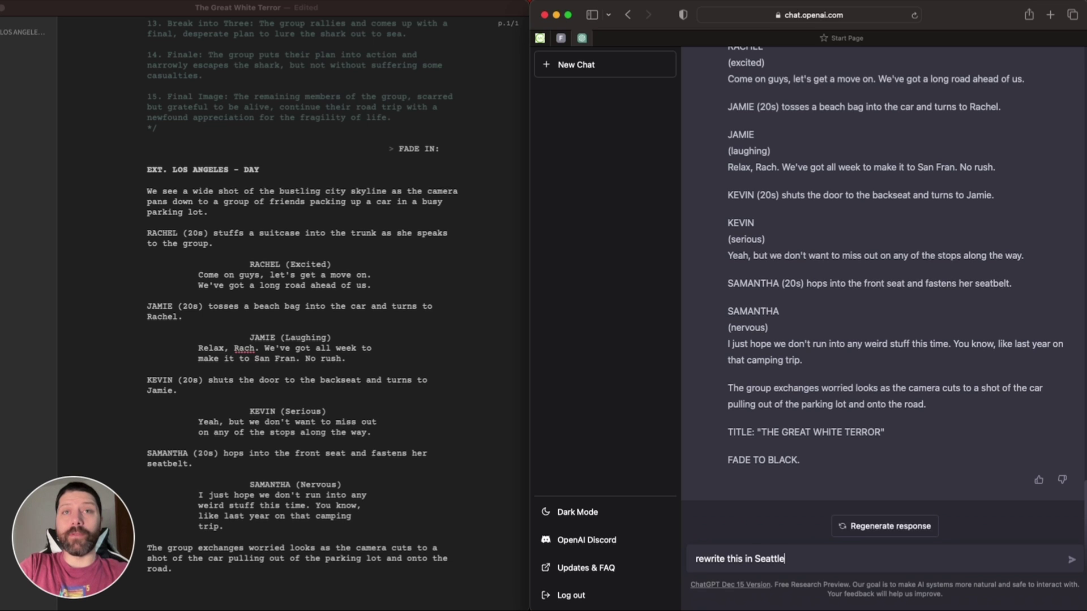
key("Return")
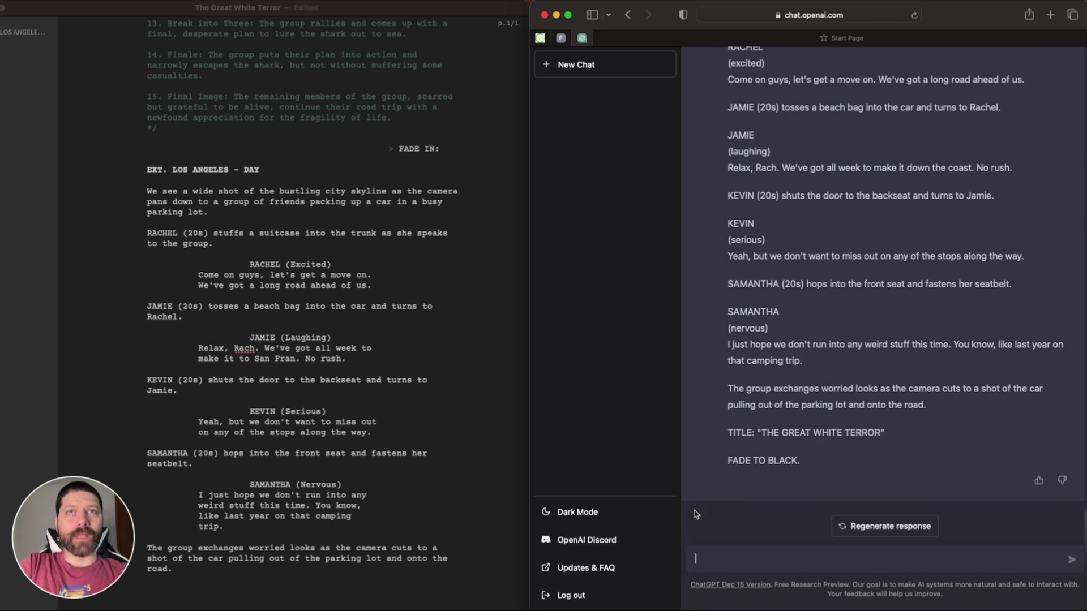
scroll(695, 513, "up", 10)
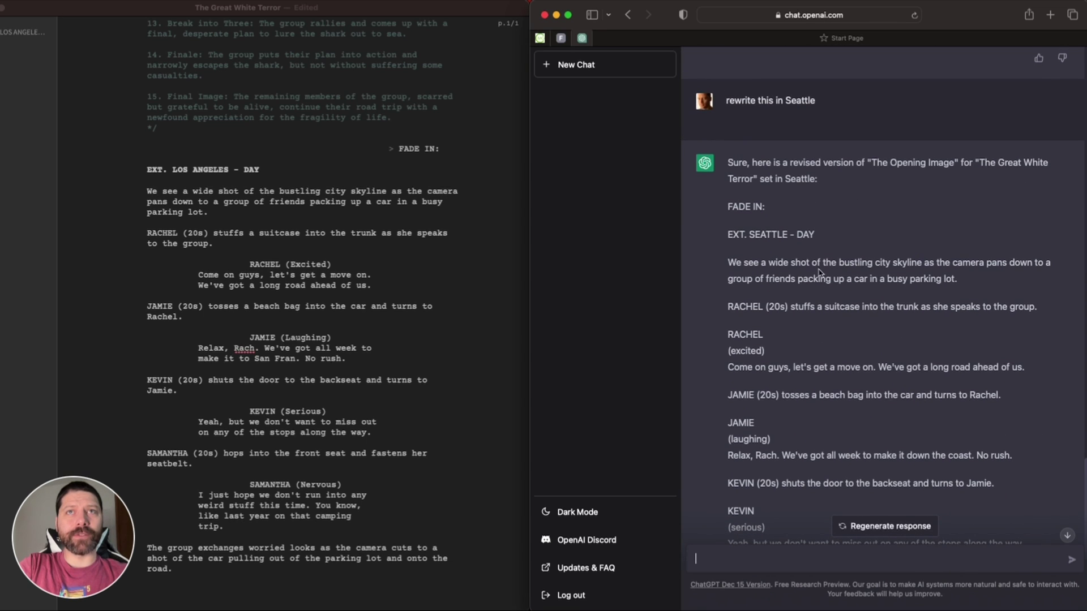
Replace LOS ANGELES in the script's scene heading with SEATTLE from ChatGPT's rewrite.
double_click(756, 234)
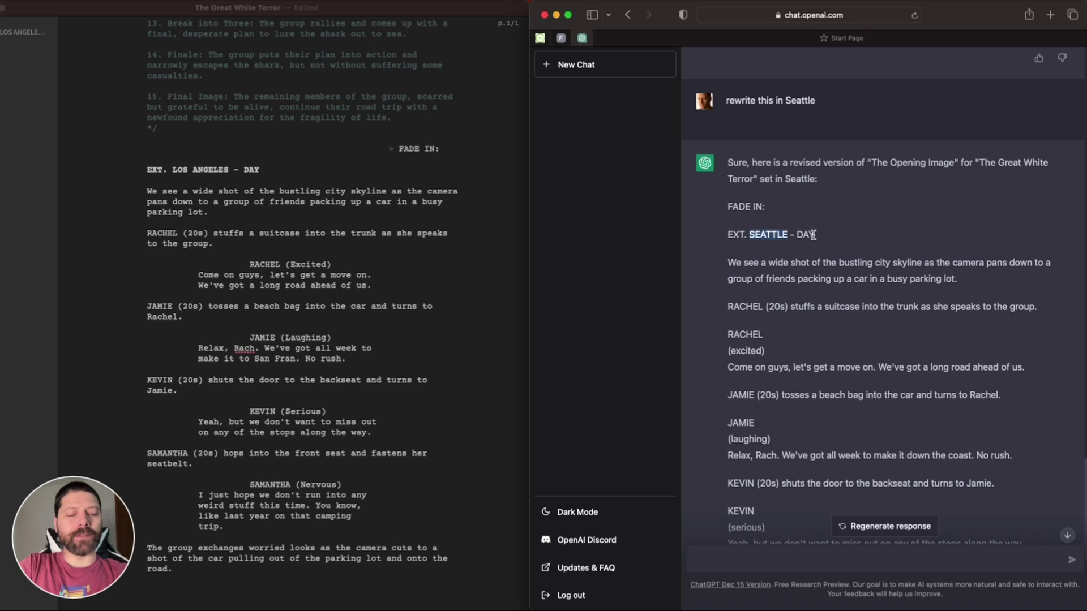
double_click(202, 169)
key("BackSpace")
key("BackSpace")
key("BackSpace")
key("BackSpace")
key("BackSpace")
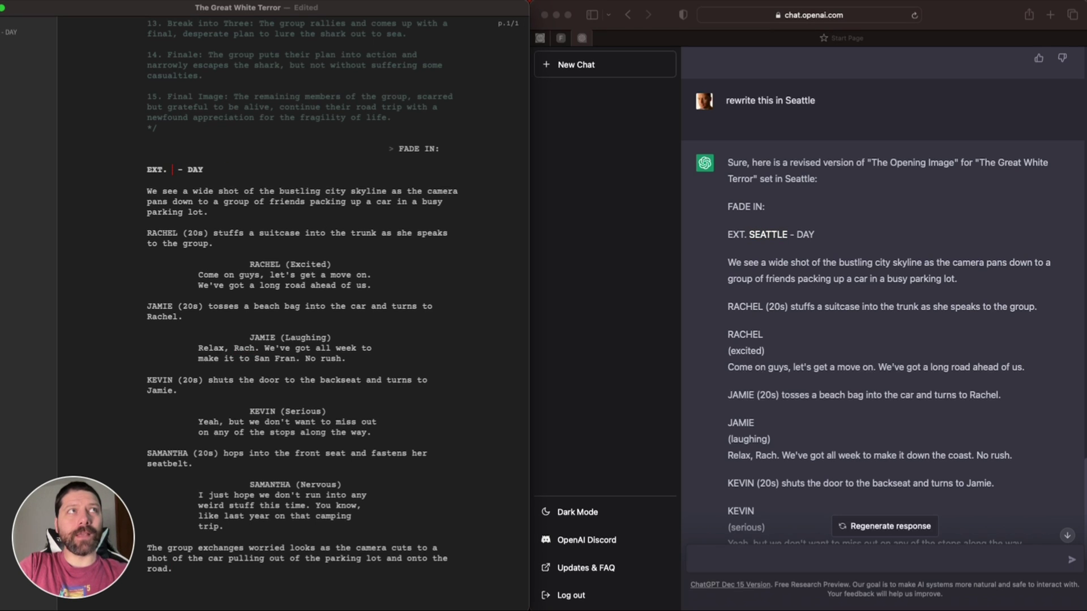
key("super+v")
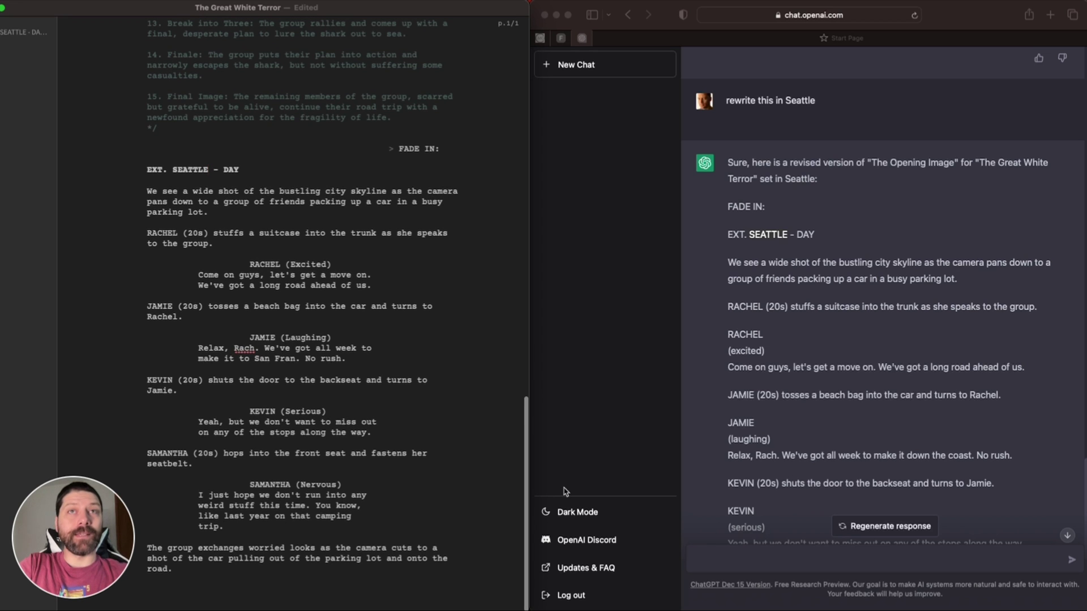
scroll(732, 462, "down", 5)
Select 'Theme Stated' from outline item 2 in the script.
left_click(708, 565)
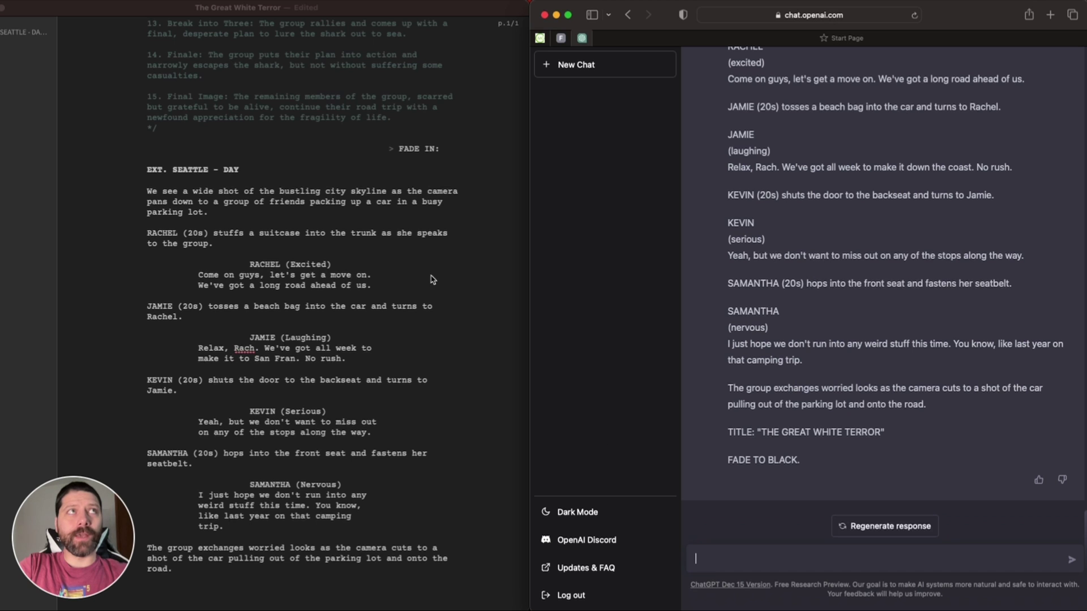
scroll(374, 207, "up", 10)
scroll(373, 208, "up", 2)
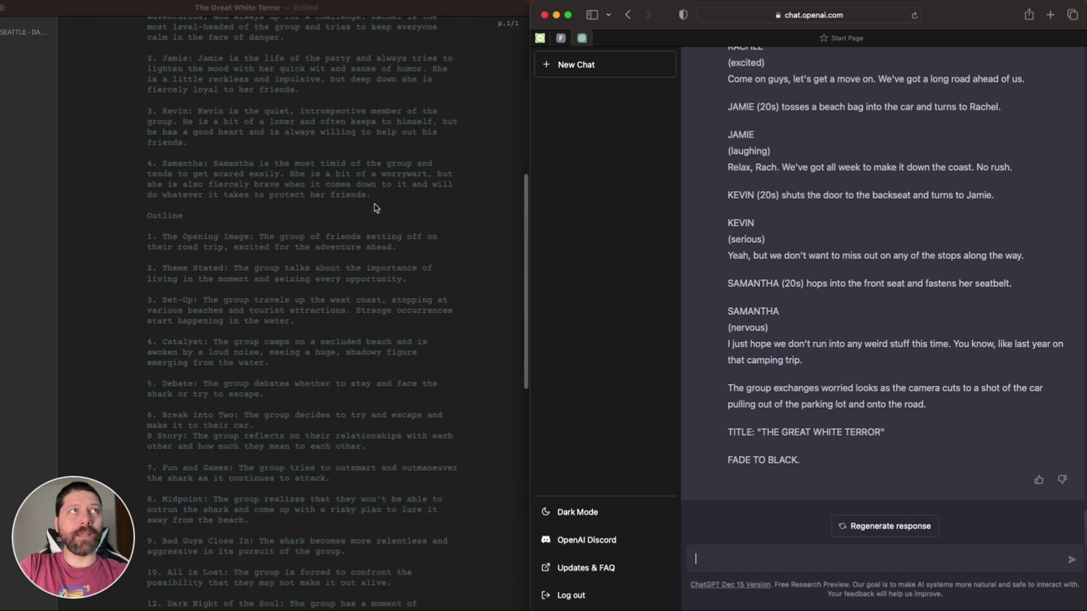
left_click(163, 268)
left_click_drag(164, 268, 225, 268)
scroll(224, 267, "down", 15)
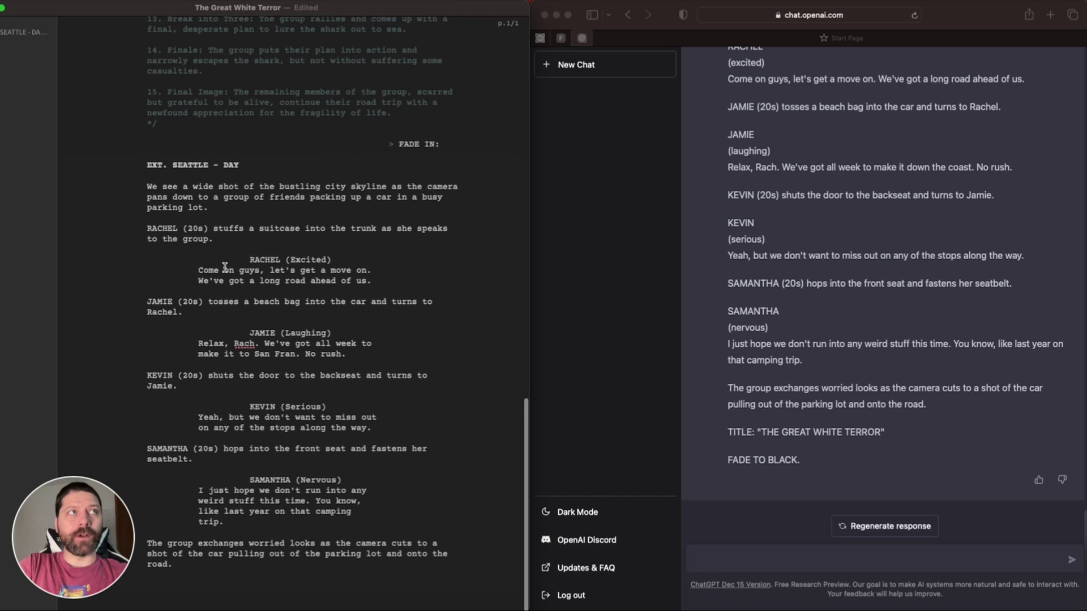
Ask ChatGPT to 'write Theme Stated' and look over the INT. CAR - DAY scene it returns.
left_click(766, 562)
type("write")
key("super+v")
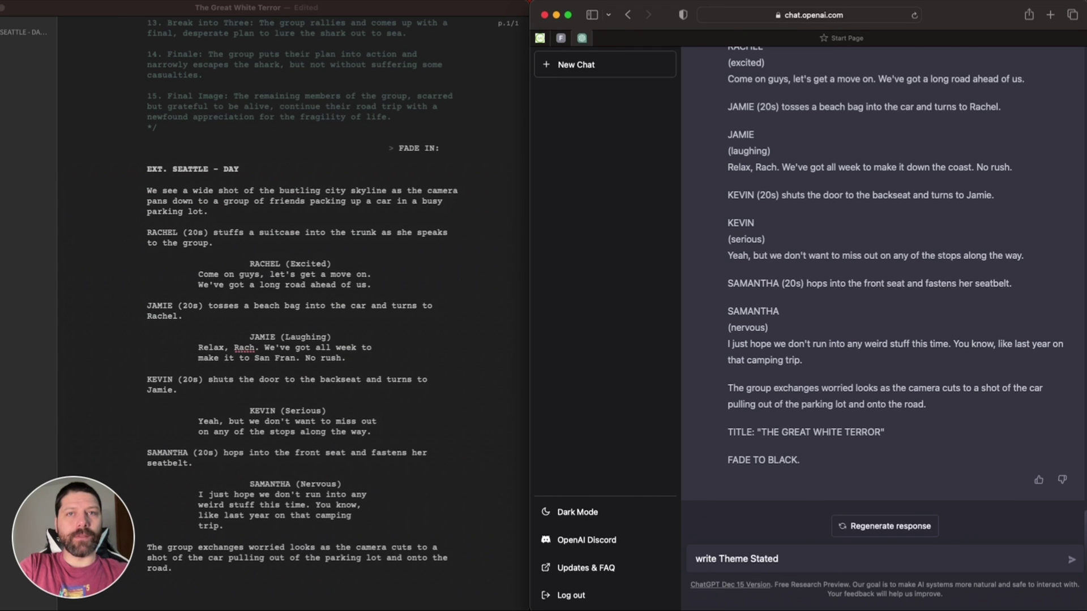
key("Return")
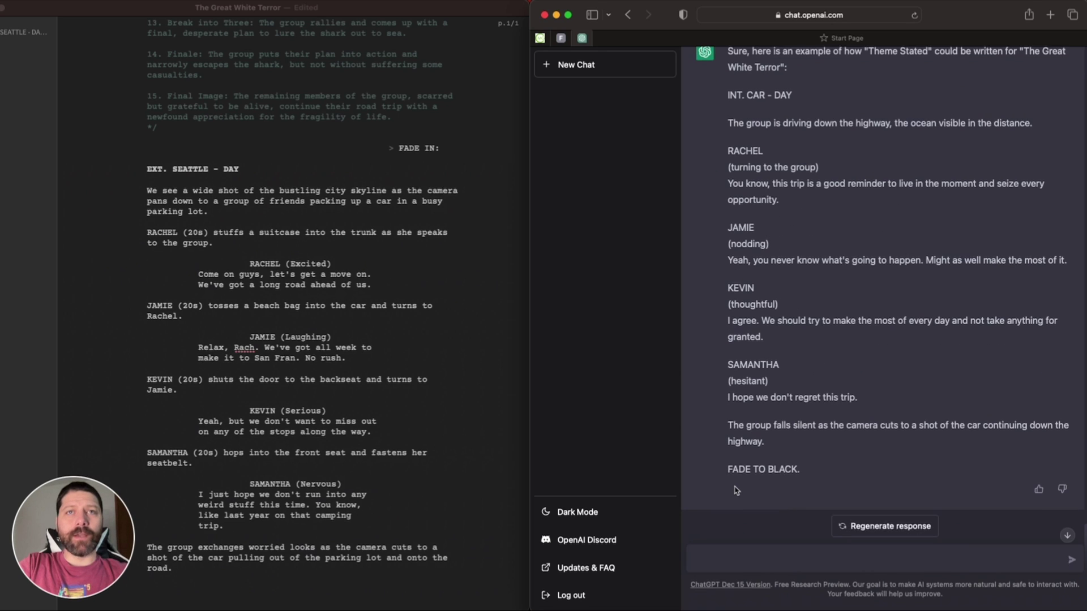
scroll(736, 490, "up", 1)
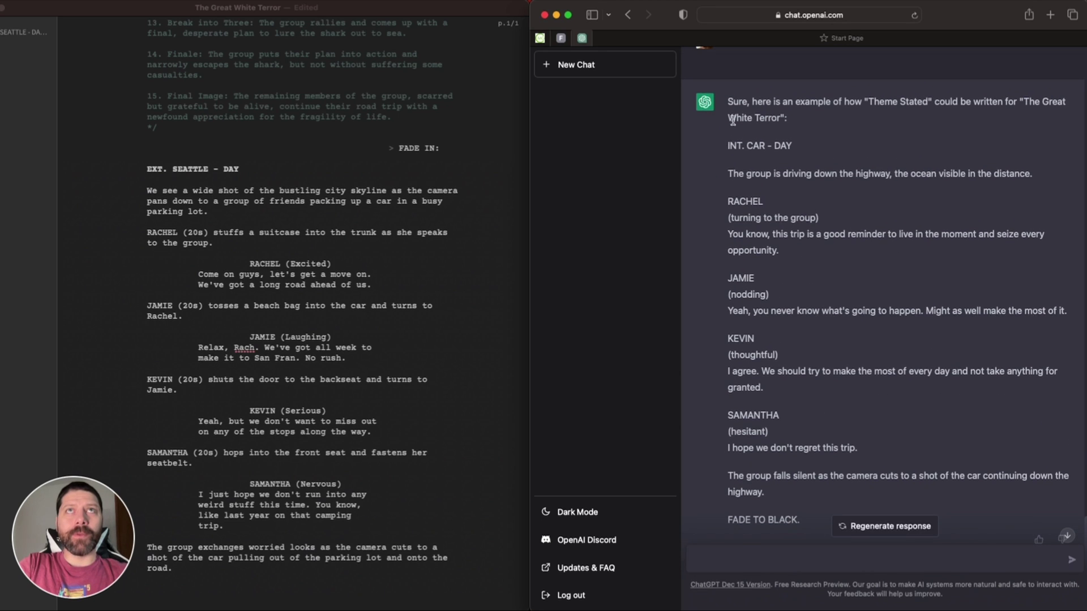
left_click_drag(727, 144, 731, 503)
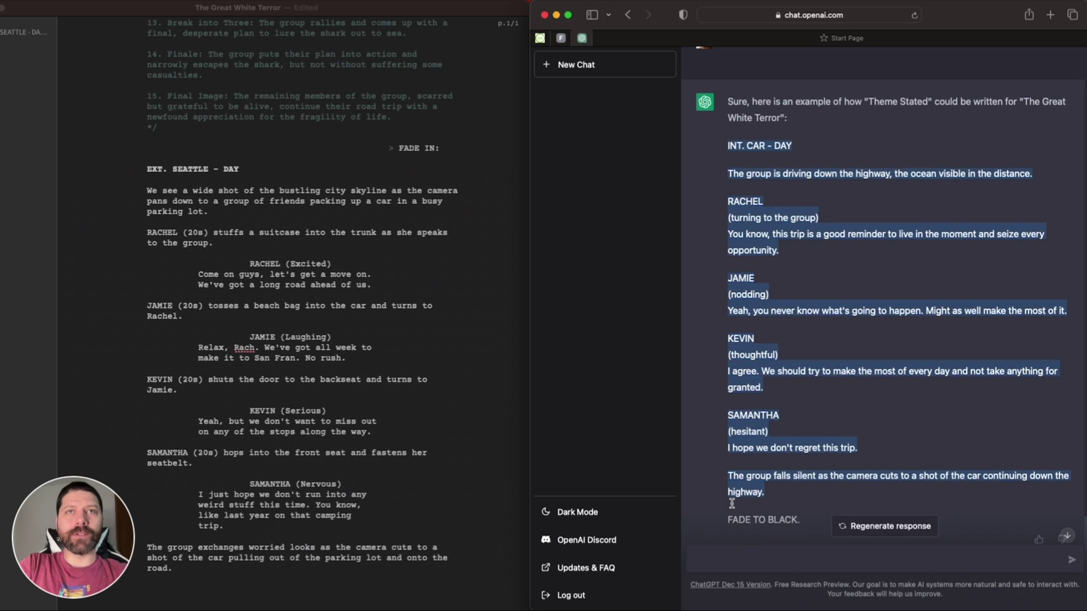
left_click(780, 494)
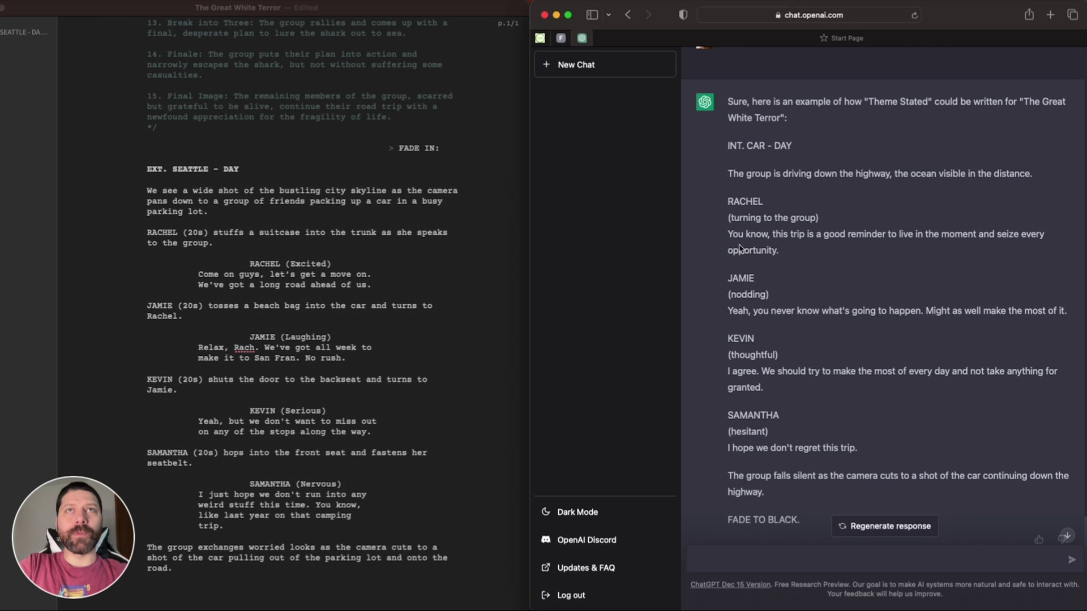
scroll(804, 453, "down", 2)
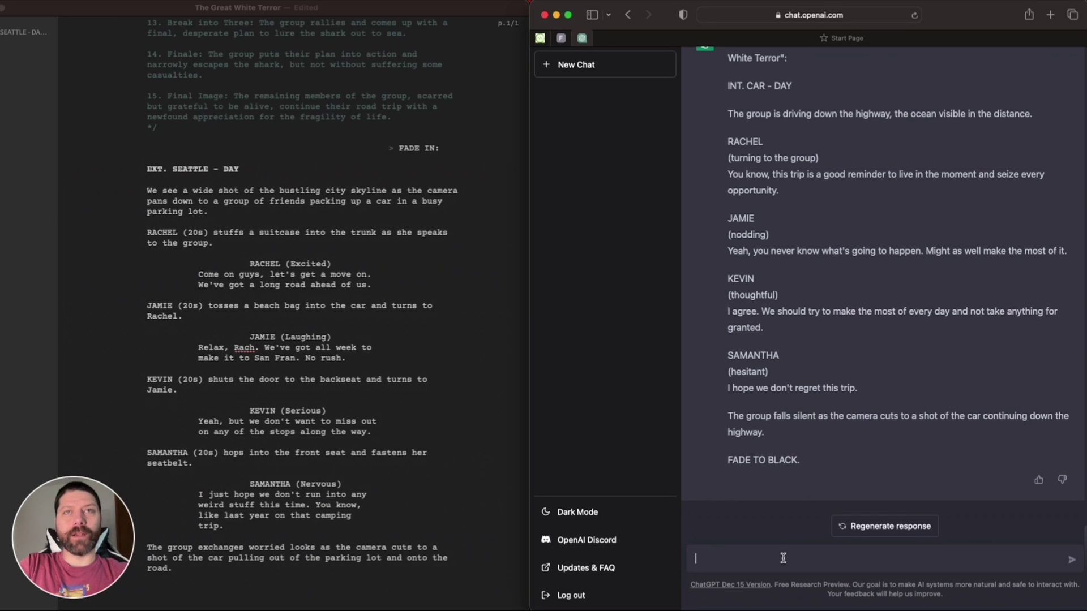
Send 'expand on Samantha's fear in this scene', correcting the name's spelling first.
type("expand on Sam")
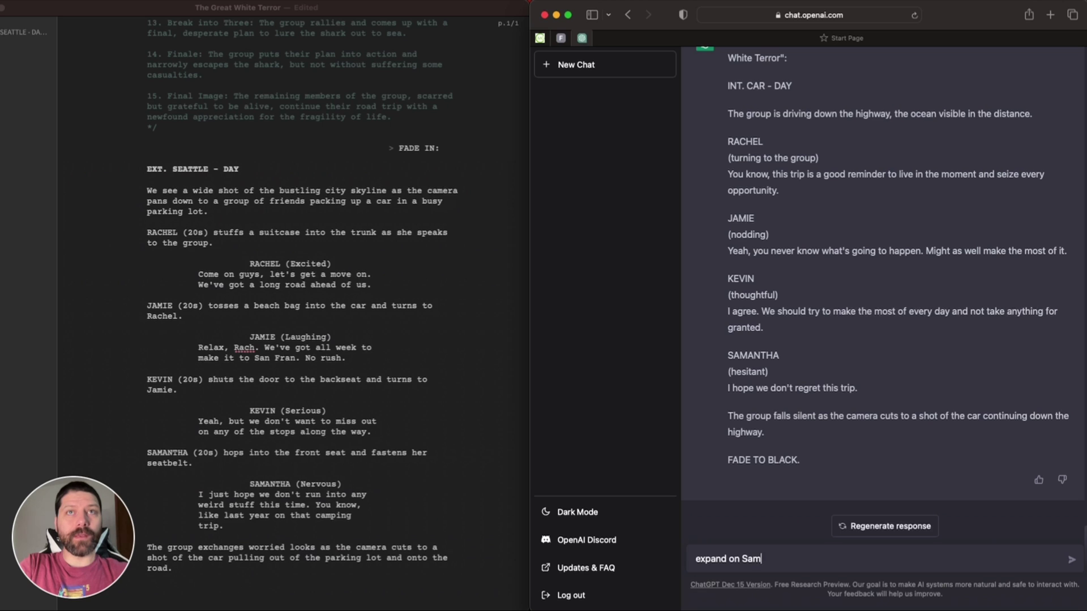
type("anth's fea")
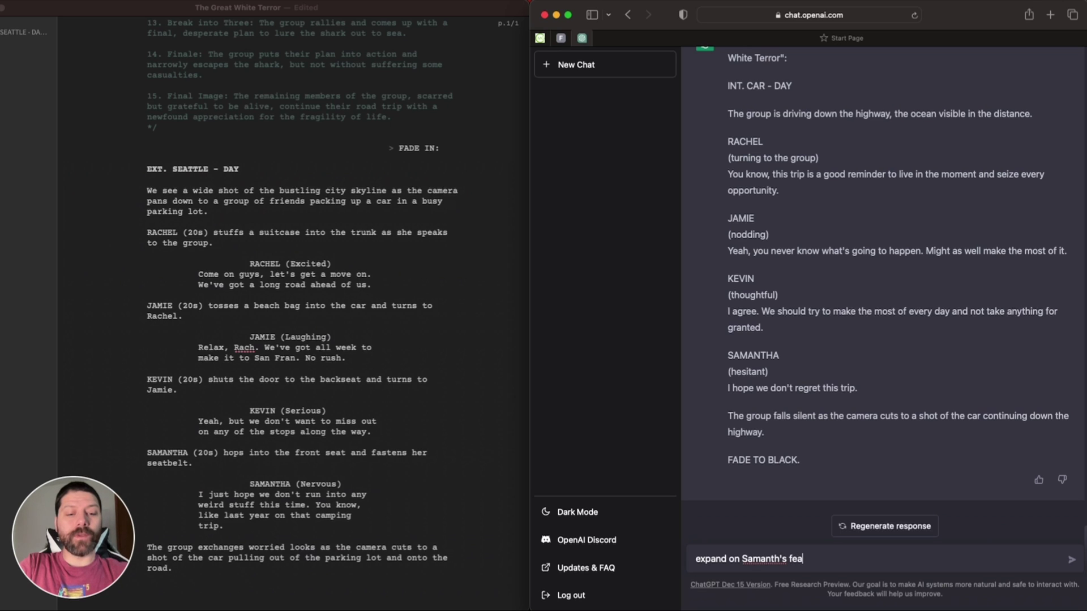
type("r in this scene")
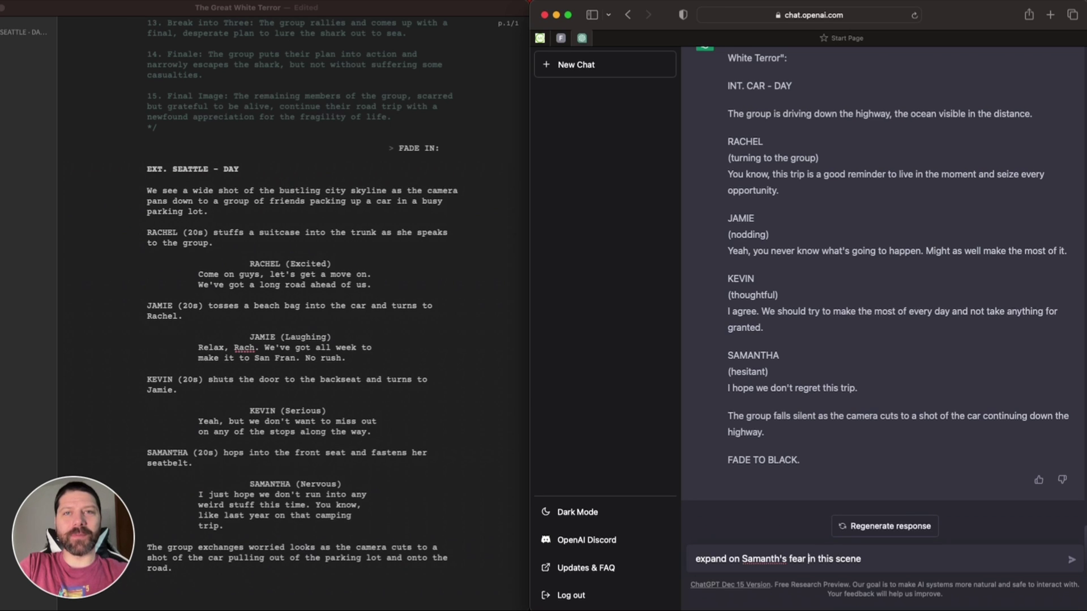
type("a")
key("super+Right")
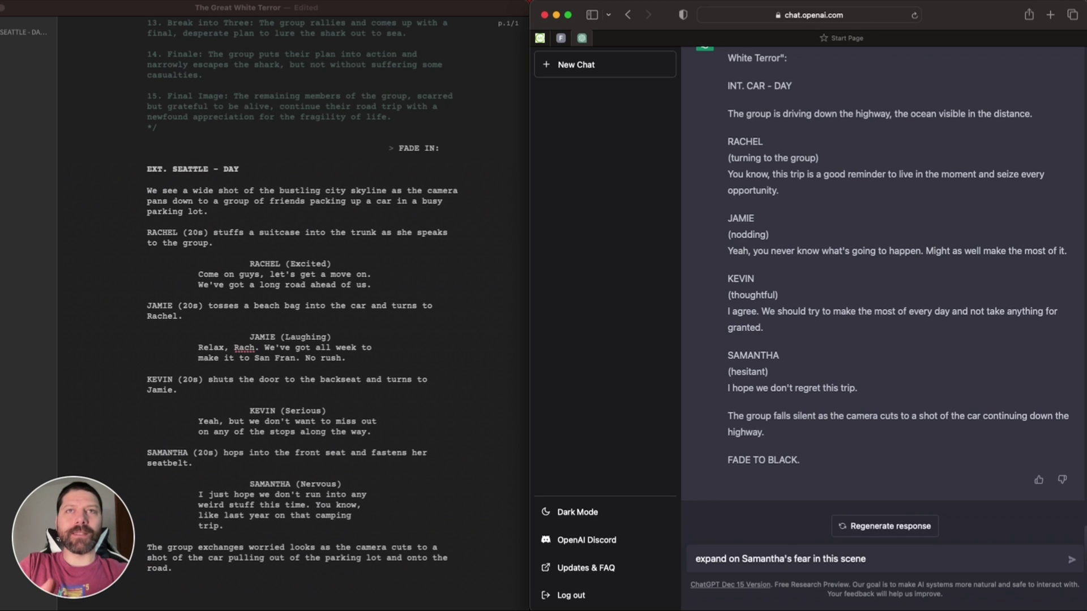
key("Return")
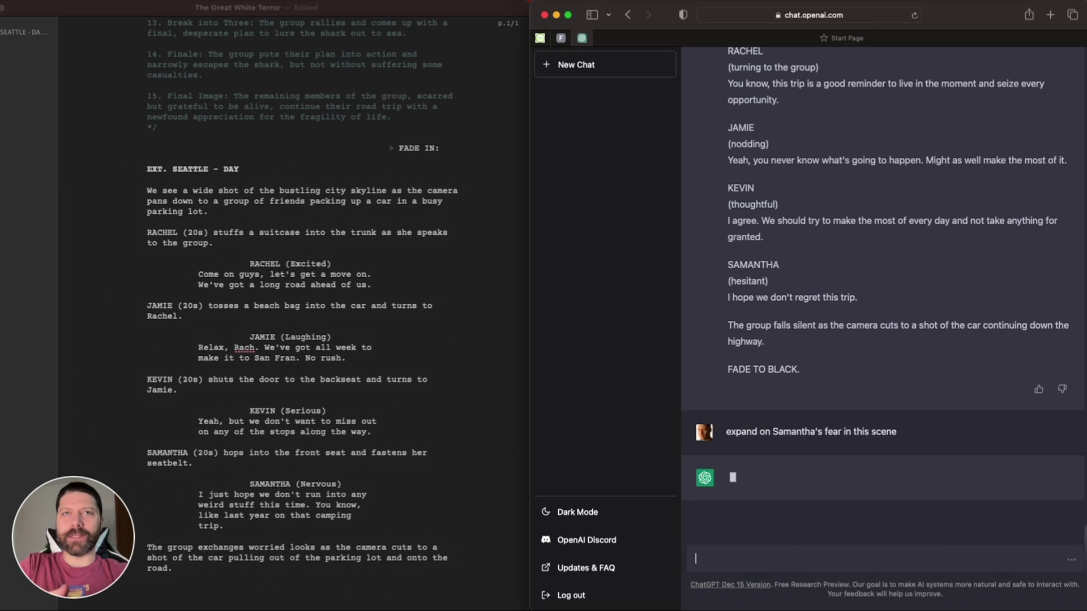